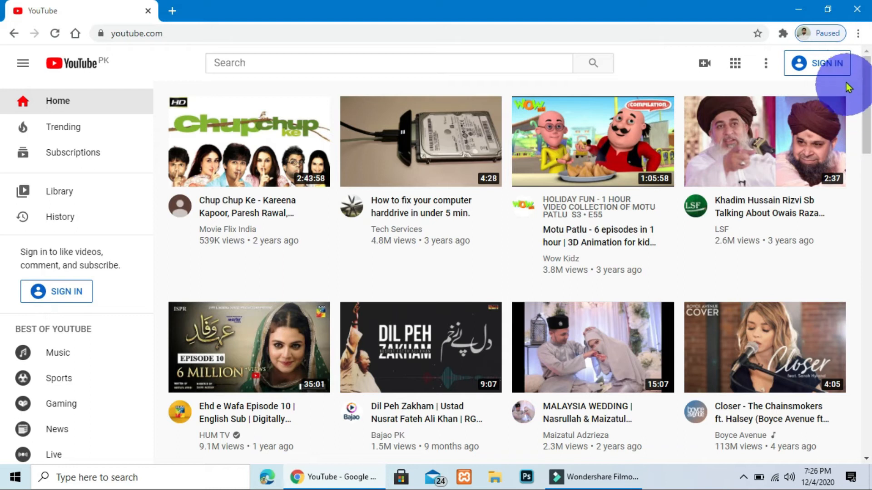
Sign in to YouTube with the Google account's e-mail address and password.
click(824, 68)
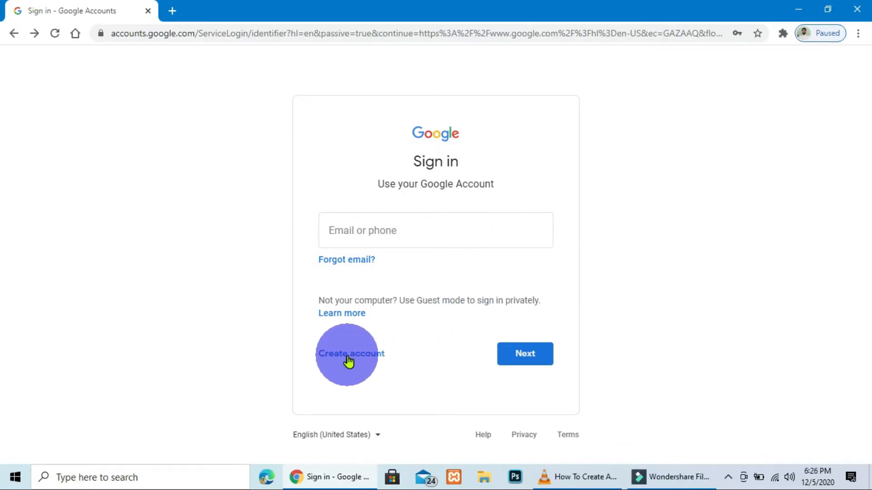
click(348, 358)
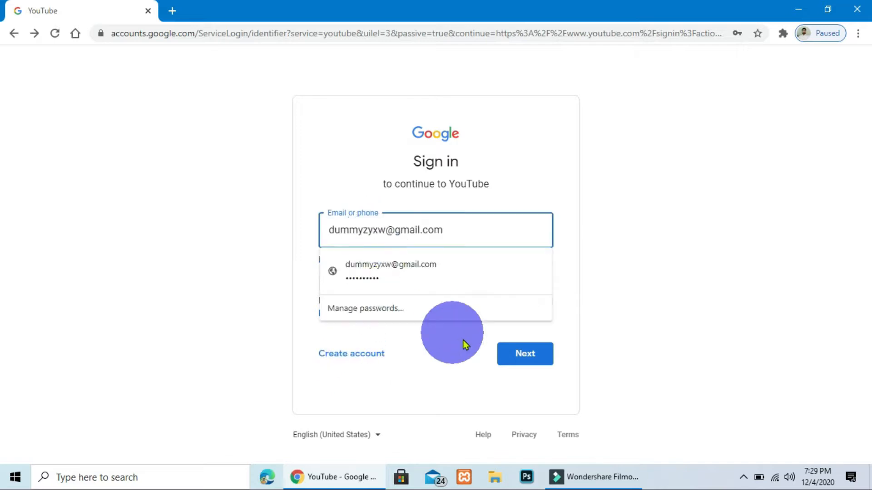
click(523, 353)
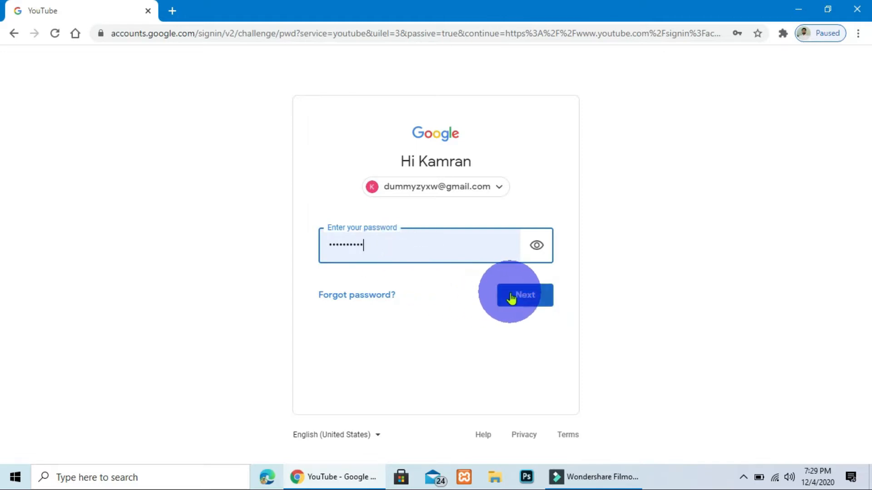
click(513, 297)
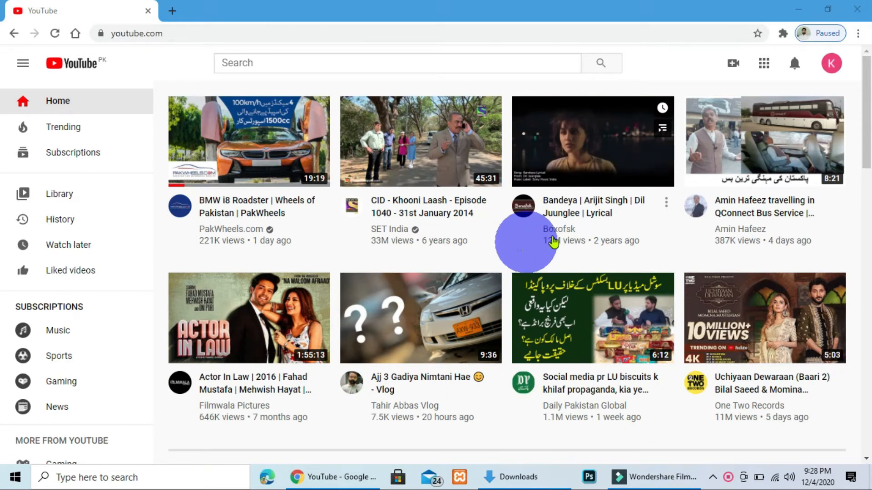
Create a YouTube channel for the signed-in account using the Google account's own name and picture.
click(831, 64)
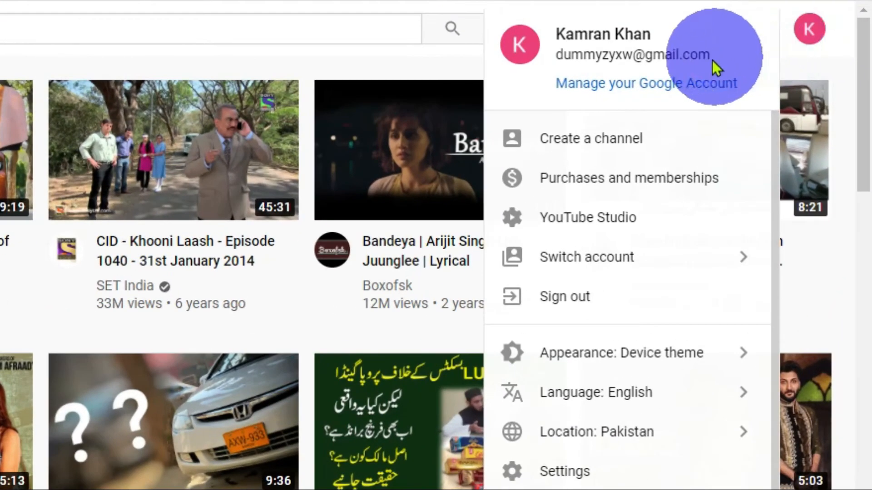
click(618, 146)
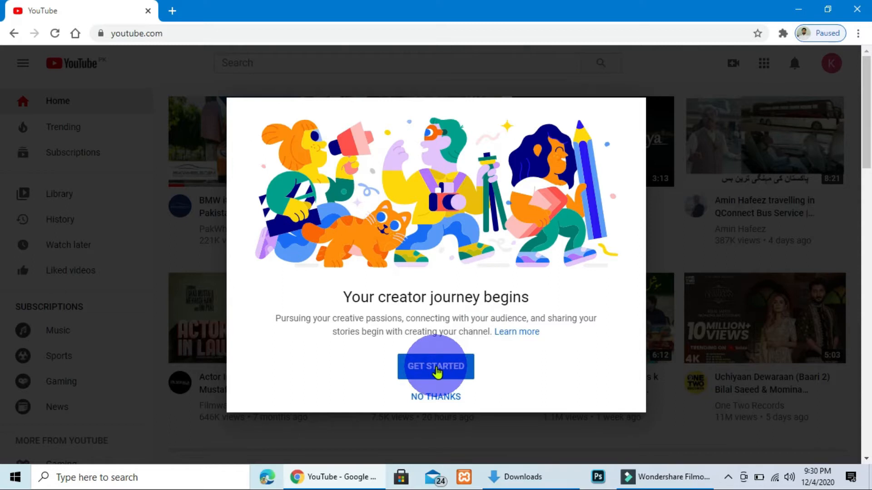
click(437, 371)
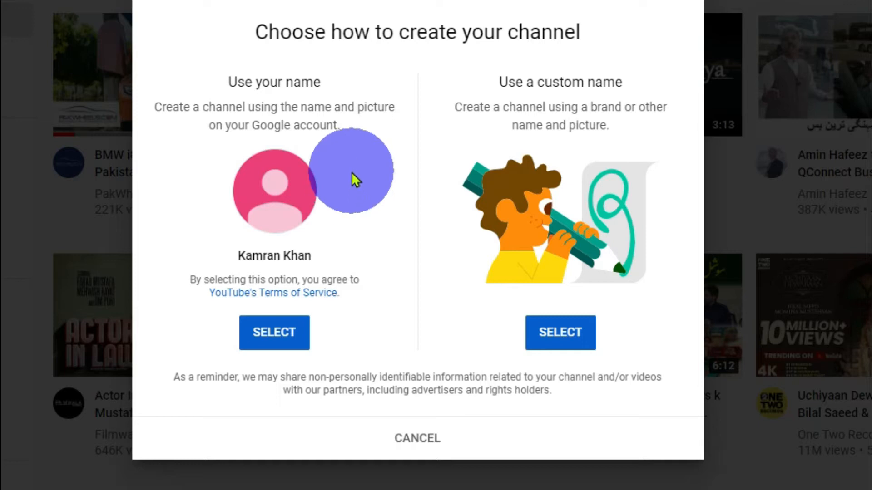
click(276, 333)
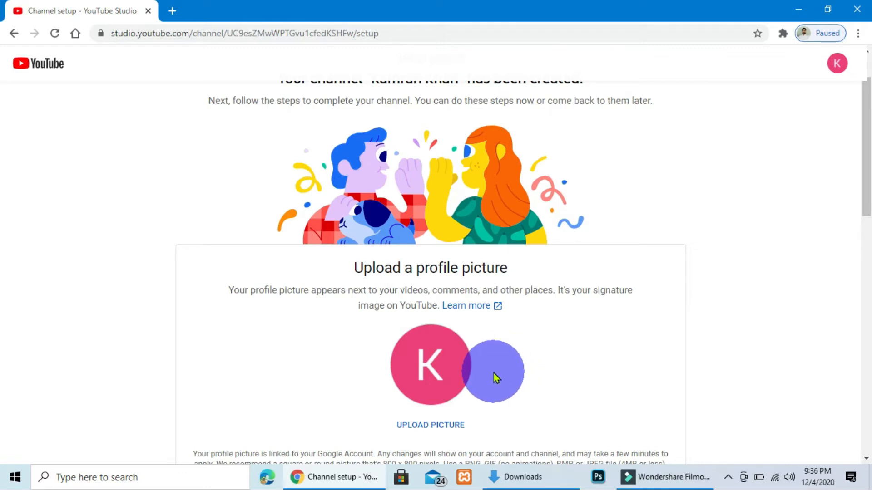
Upload the portrait image from the Desktop as the new channel's profile picture.
click(446, 426)
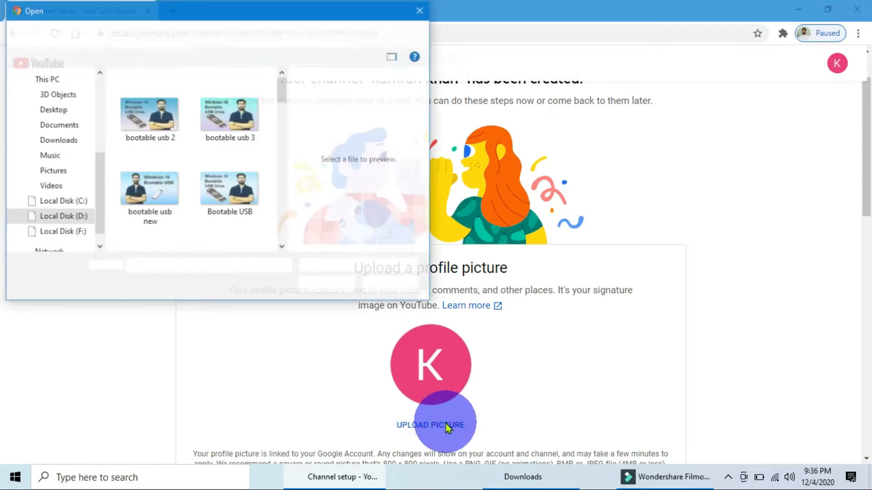
click(53, 109)
click(137, 107)
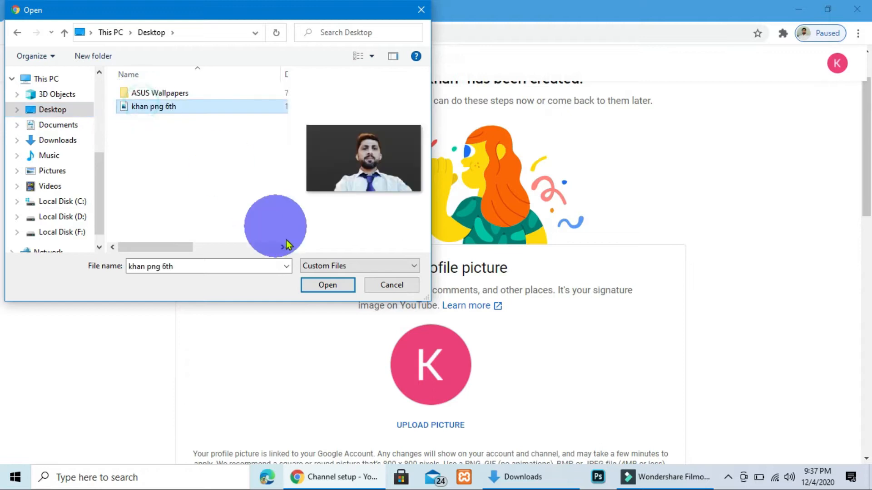
click(327, 285)
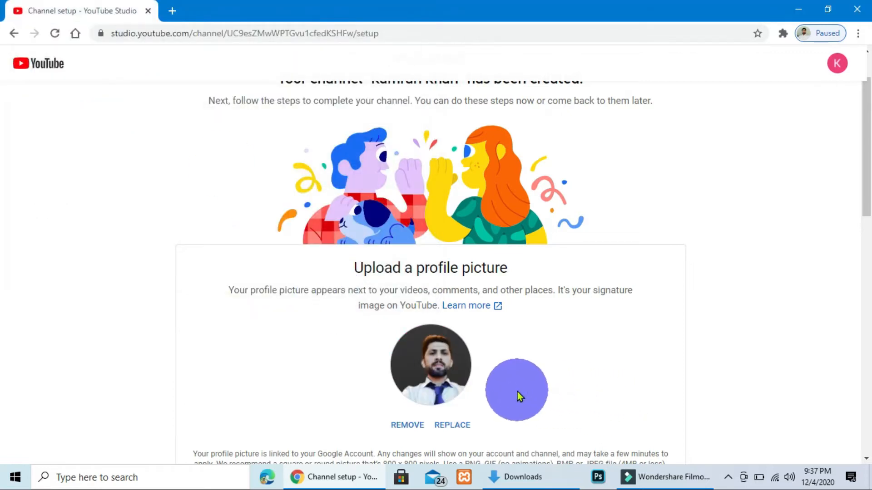
Enter "Graphic Designing" as the channel description, leave the site links empty, and save the channel setup.
scroll(544, 344, down, 10)
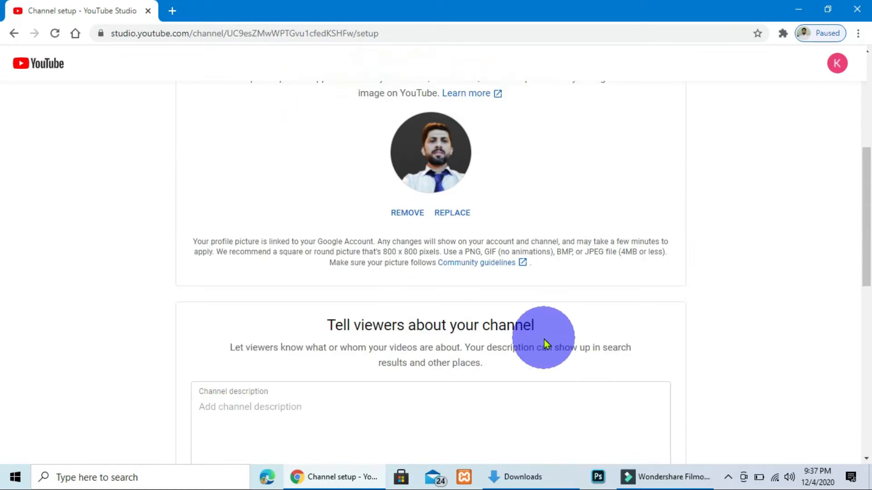
click(281, 196)
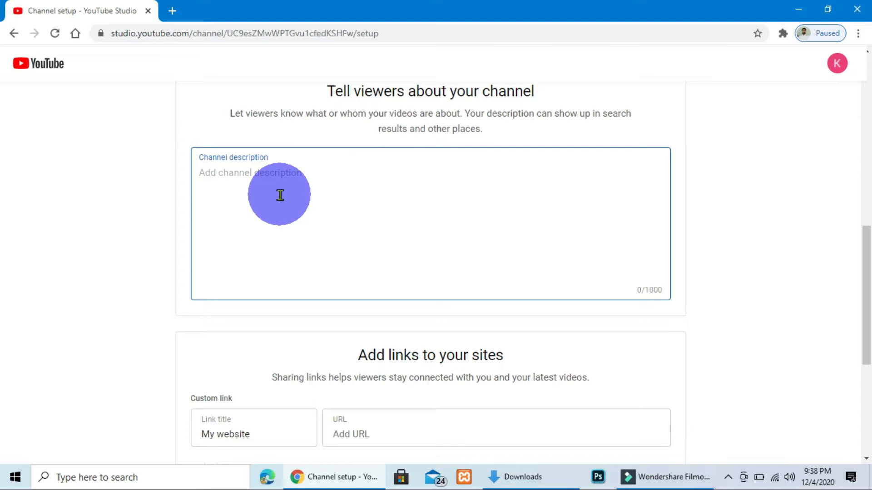
text(Graphic Designing)
scroll(323, 230, down, 3)
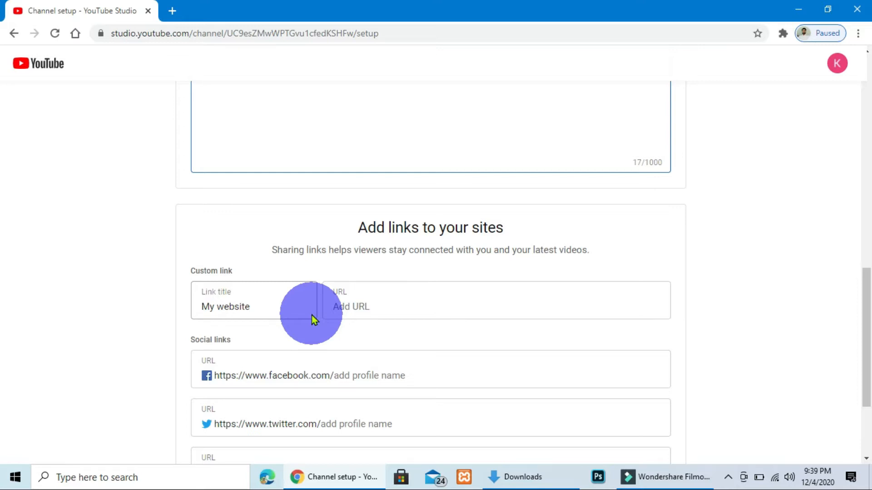
scroll(298, 219, down, 3)
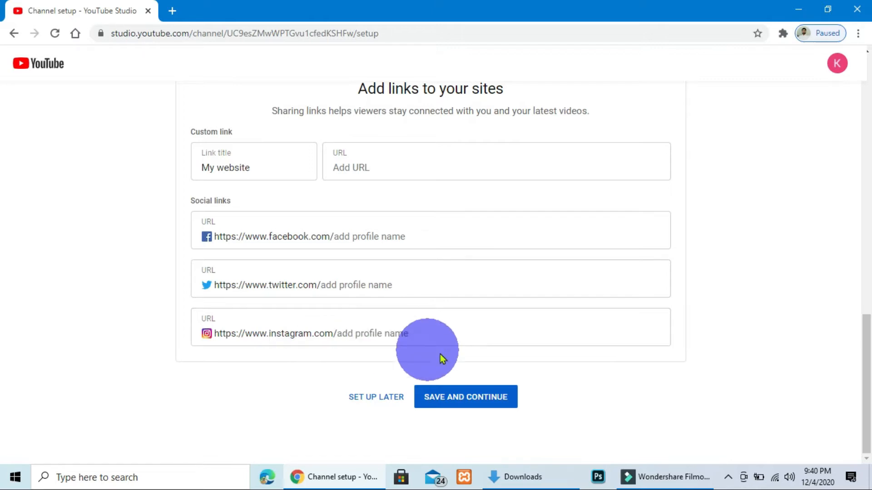
click(454, 401)
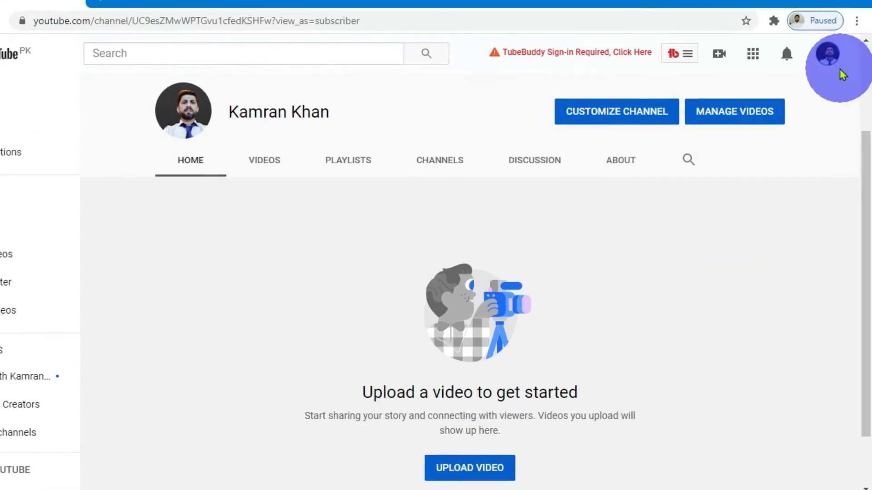
Open the channel's feature eligibility settings and start phone number verification for the features that require it.
click(815, 40)
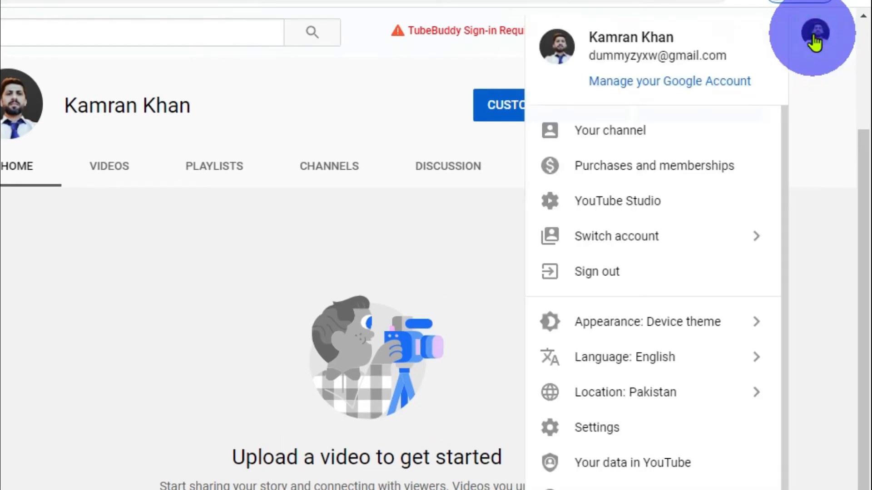
click(626, 427)
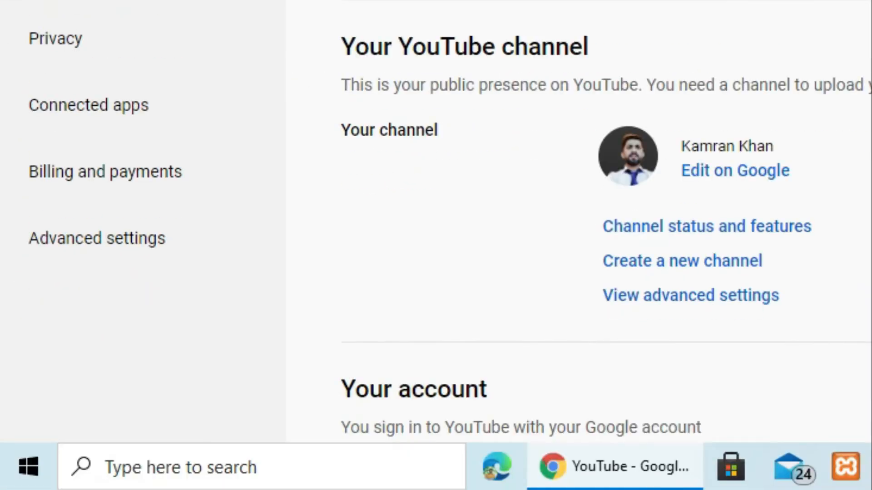
click(716, 228)
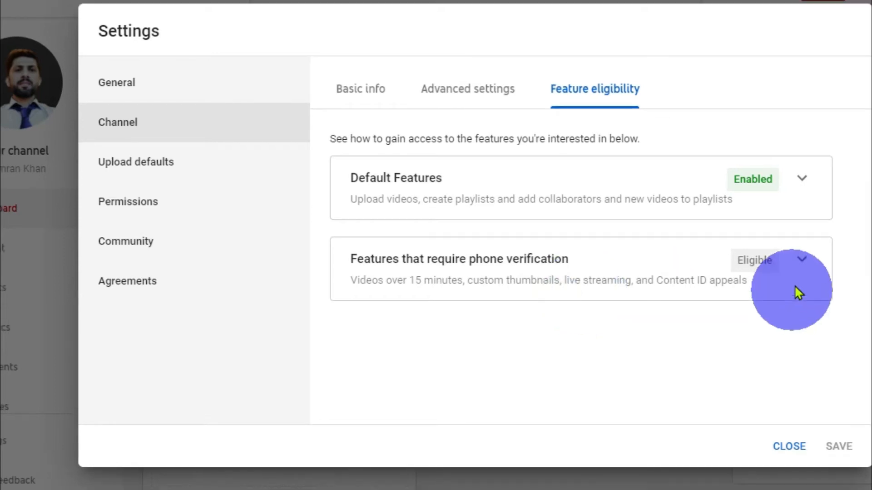
click(802, 258)
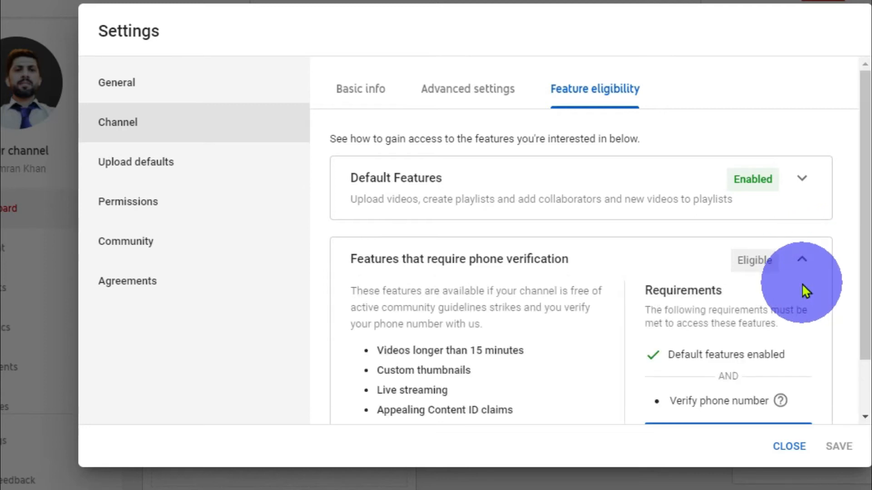
scroll(802, 284, down, 2)
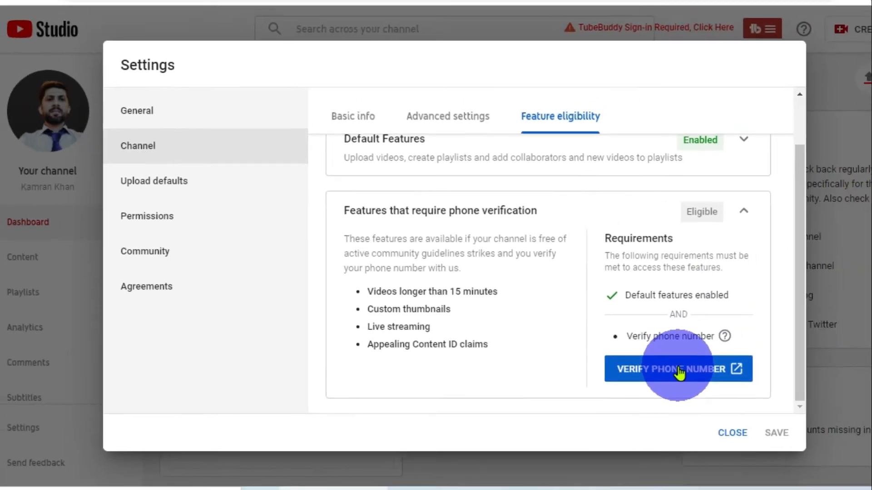
click(728, 379)
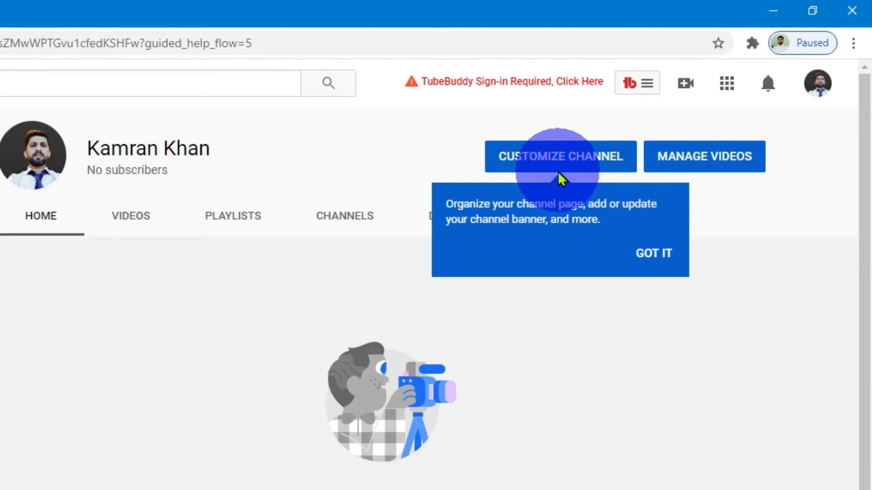
In the channel's branding, upload the agriculture-clouds-countryside image from the Desktop as banner and shift its crop area to the image's left edge.
click(570, 163)
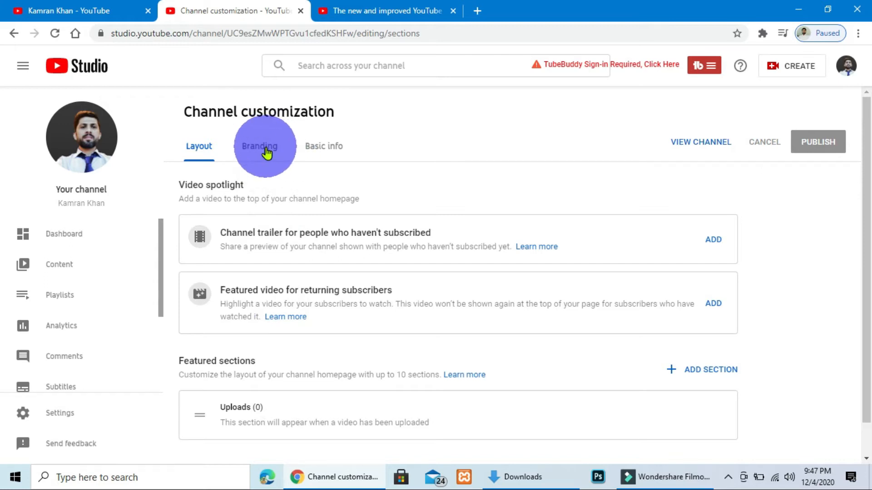
click(267, 153)
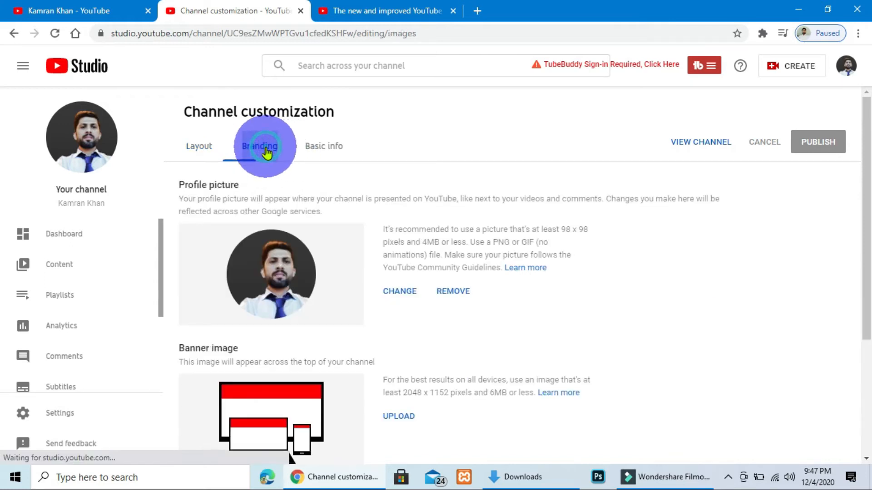
scroll(631, 268, down, 3)
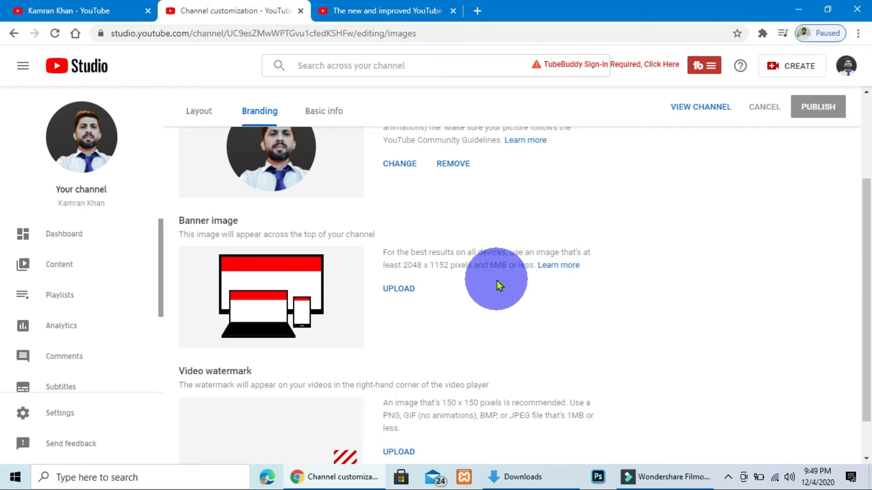
click(405, 290)
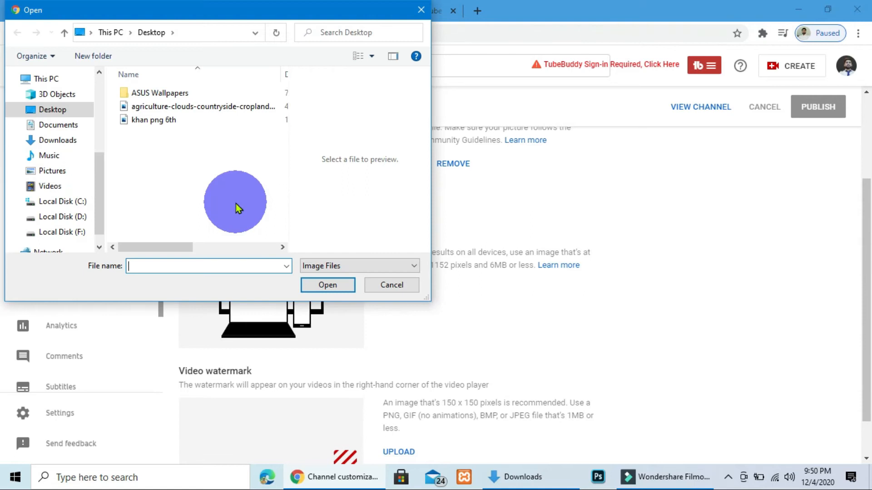
click(150, 108)
click(315, 286)
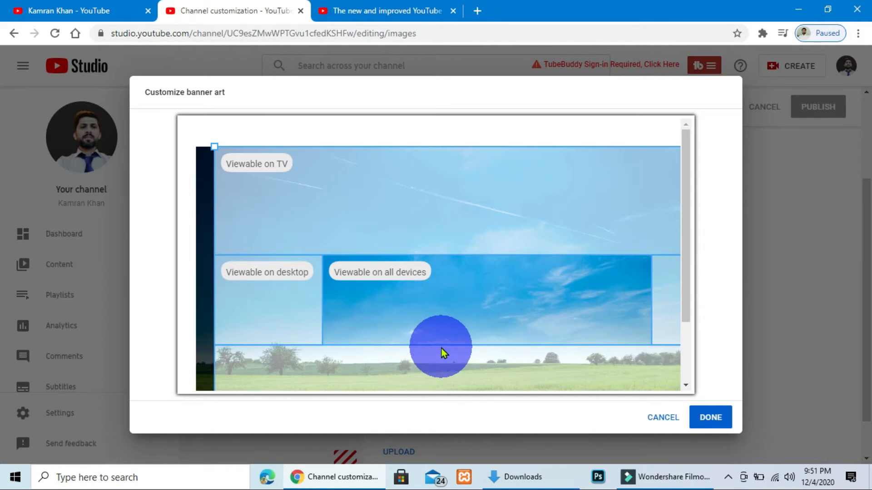
drag(453, 307, 438, 310)
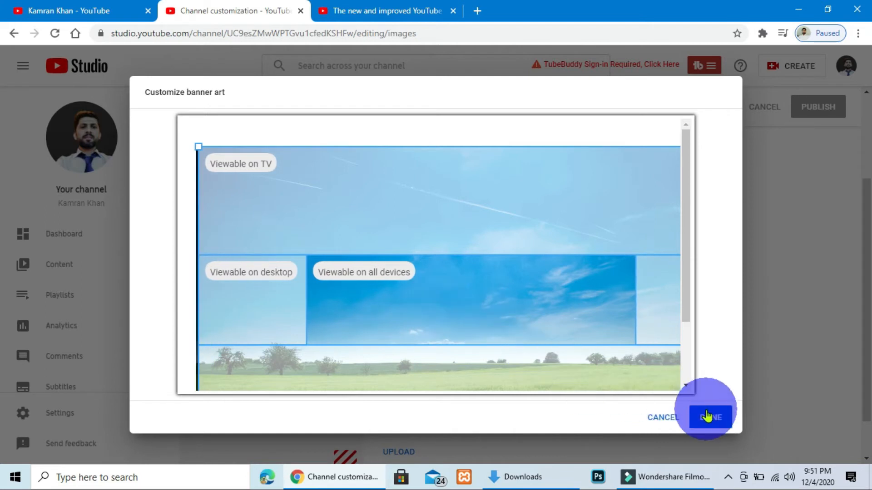
click(707, 417)
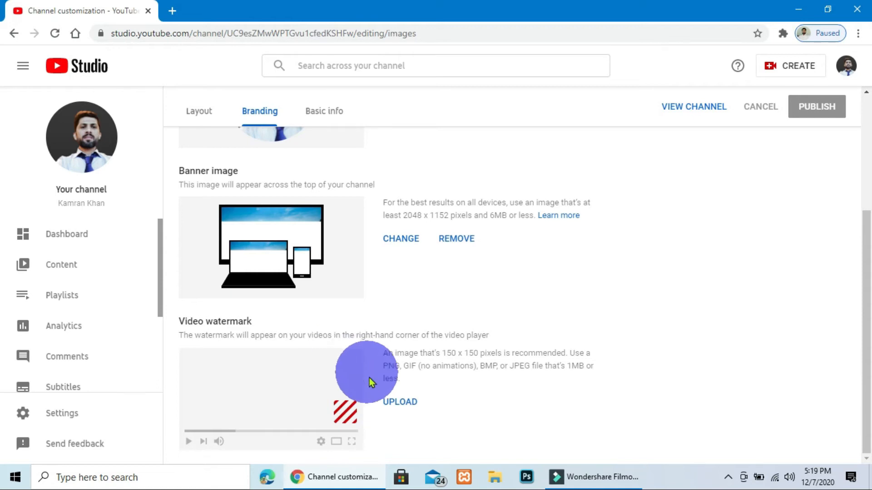
Upload the sUBSCRIBE image from the Desktop as the video watermark and set its display time to Entire video.
click(400, 403)
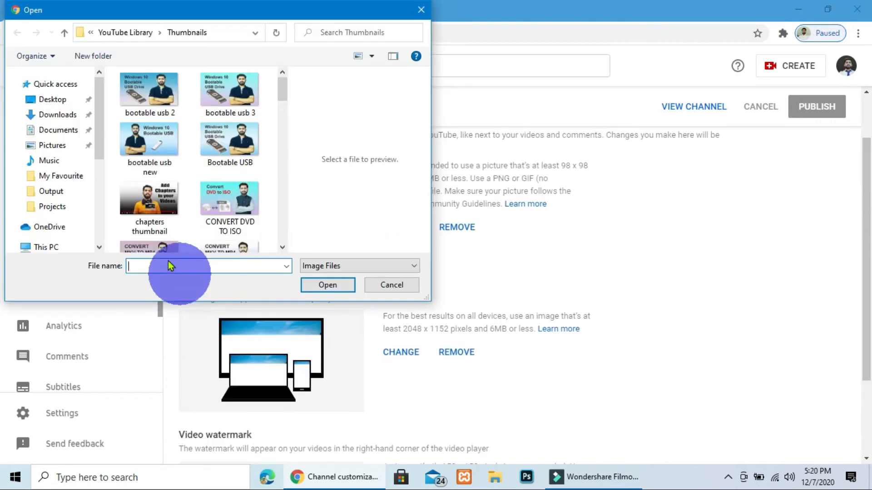
click(52, 100)
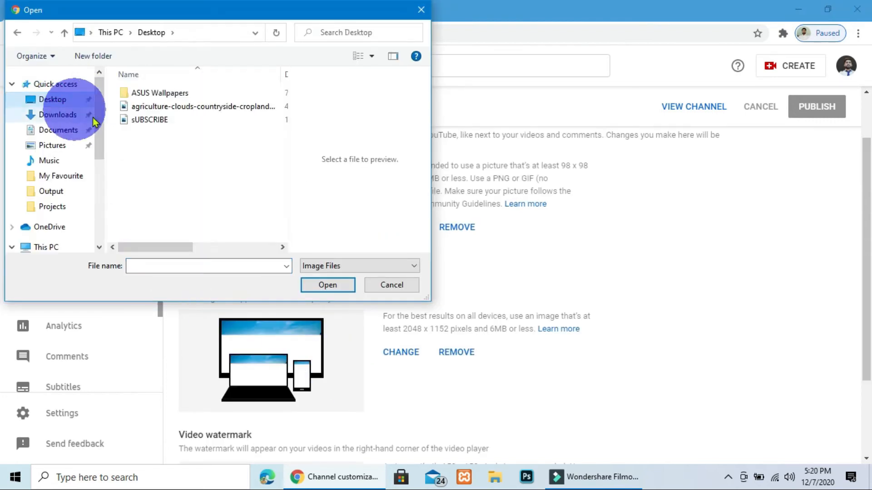
click(136, 120)
click(327, 286)
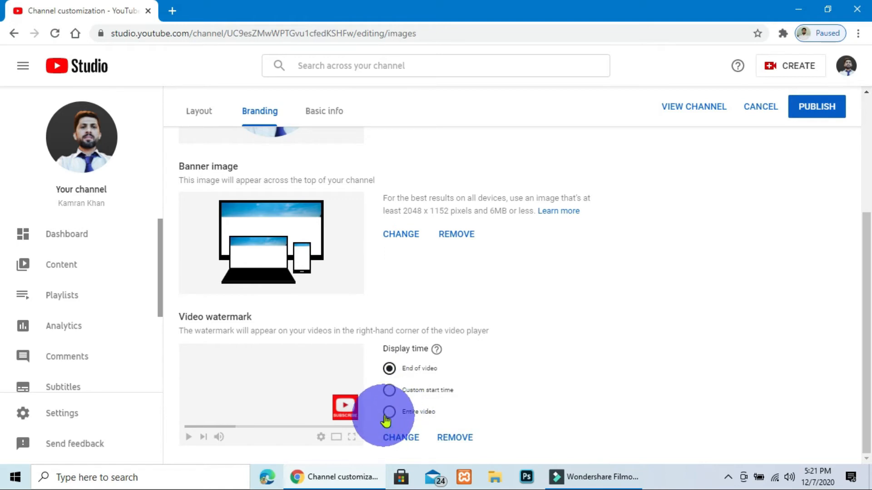
click(388, 411)
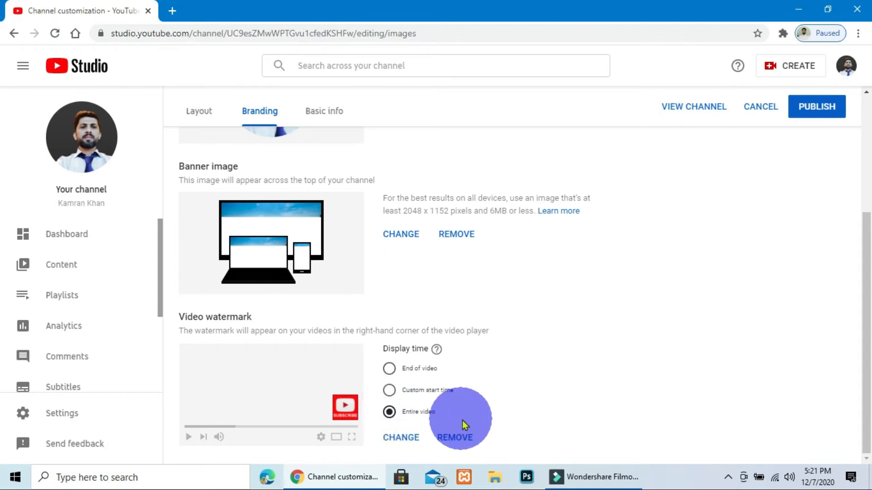
Review the channel's basic info, including its name, description, URL, links and contact fields.
click(325, 115)
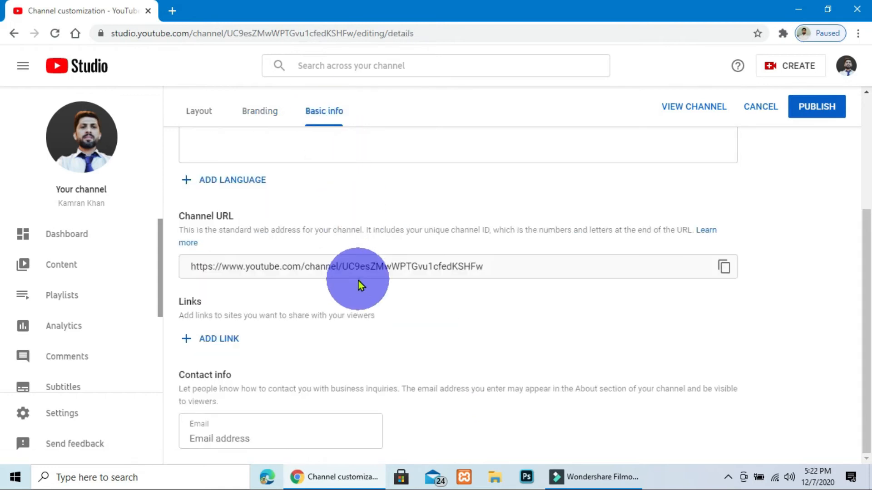
scroll(359, 285, up, 4)
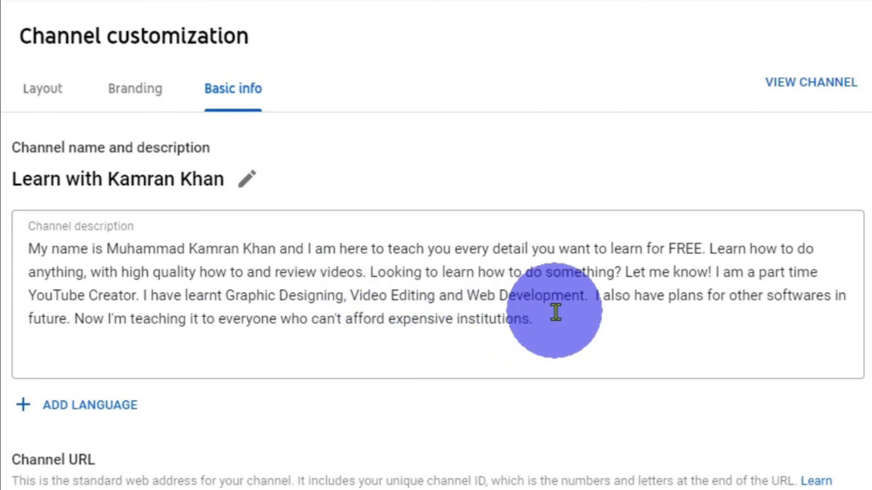
Copy the full channel description from the existing channel into the new channel's description and publish the change.
click(554, 345)
key(ctrl+a)
key(ctrl+c)
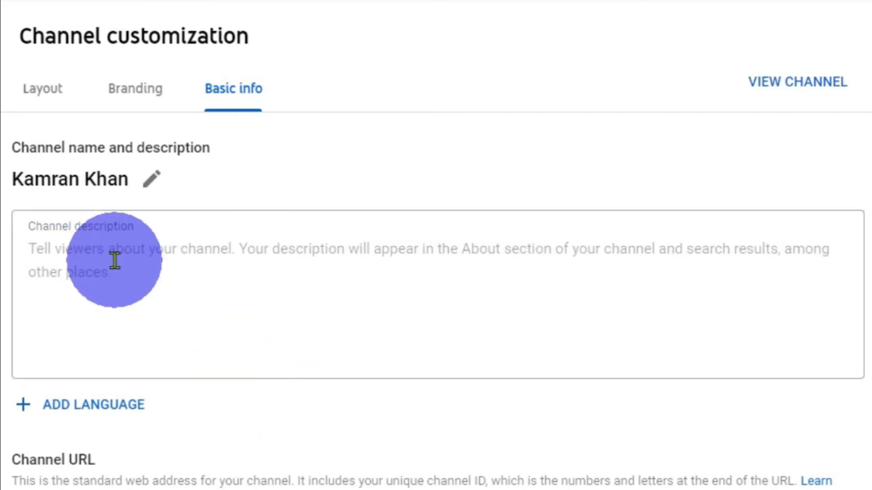
click(111, 257)
key(ctrl+v)
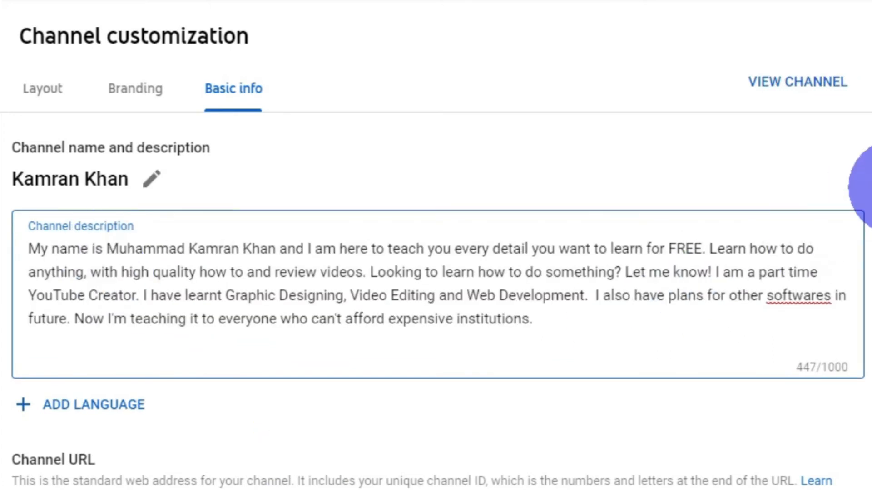
click(870, 134)
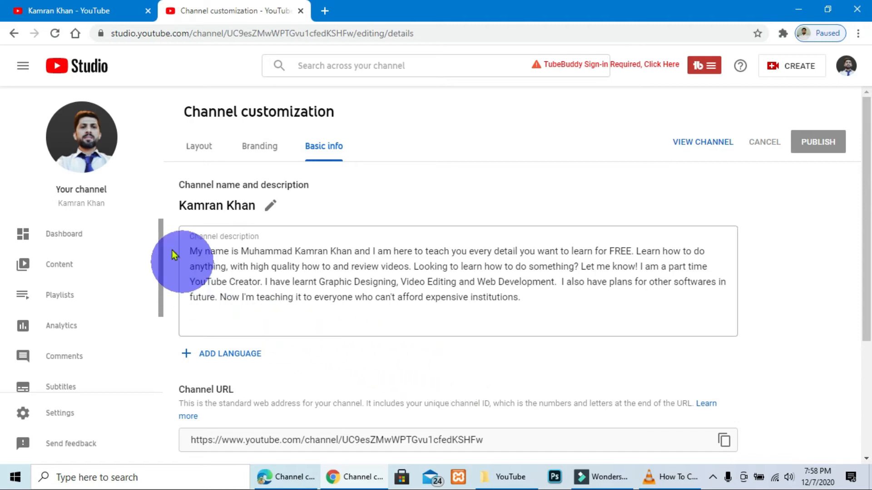
Examine the channel settings, covering country and keywords, audience, Google Ads linking, captions, subscriber count and advertisement options.
click(61, 418)
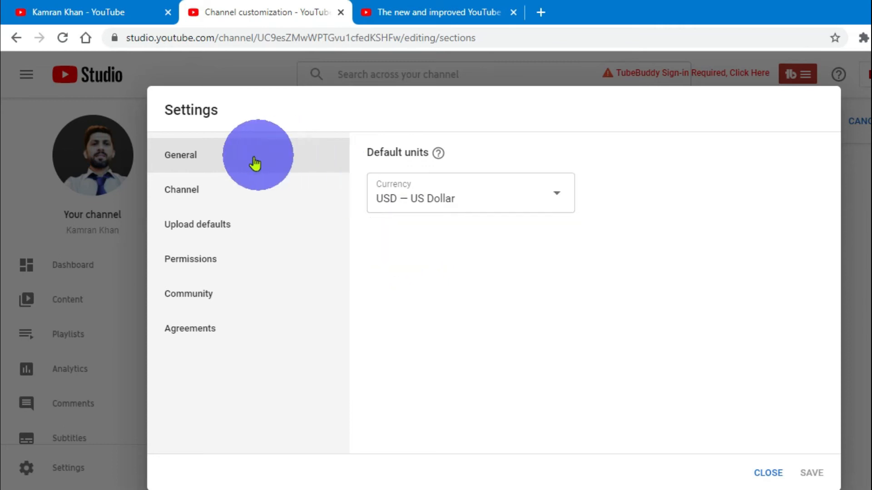
click(196, 197)
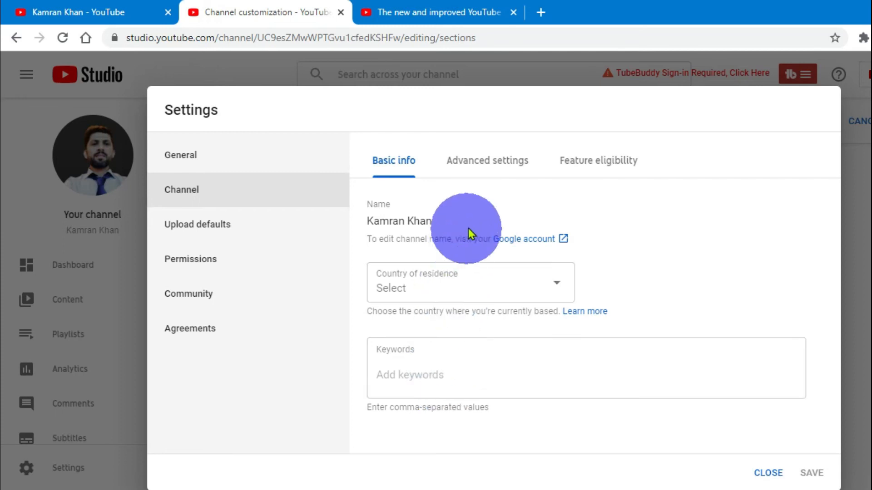
click(498, 166)
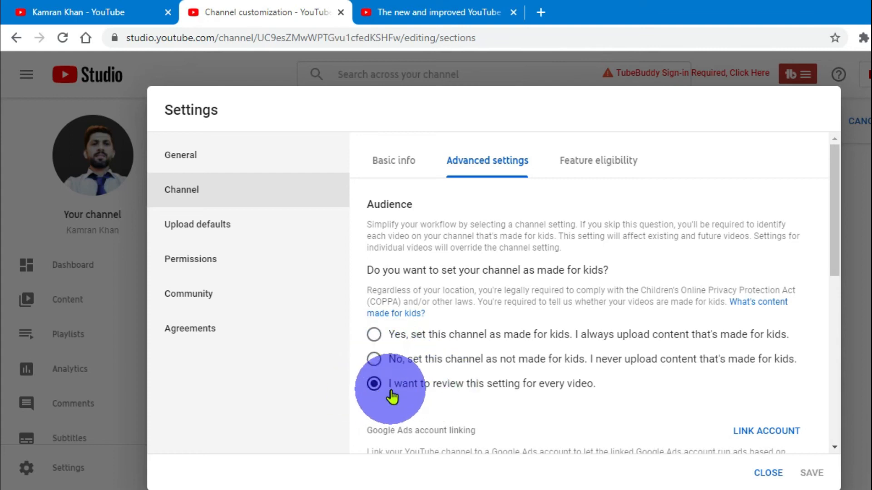
scroll(438, 228, down, 5)
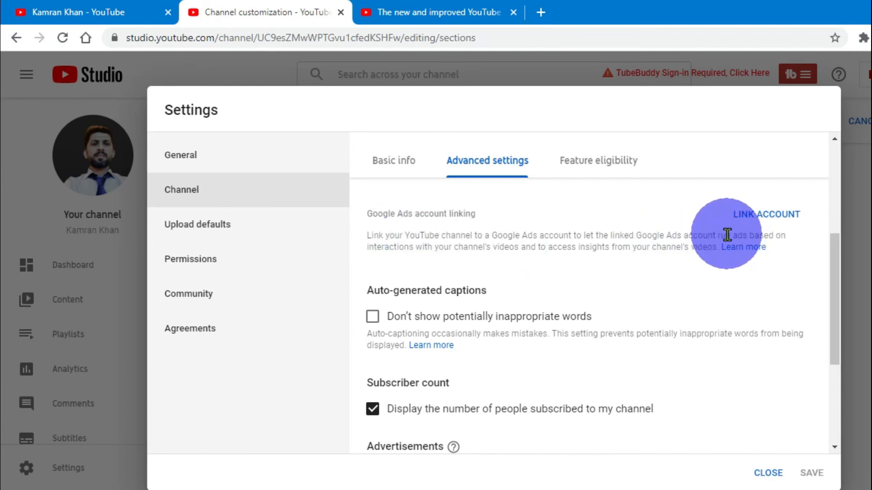
scroll(475, 354, down, 2)
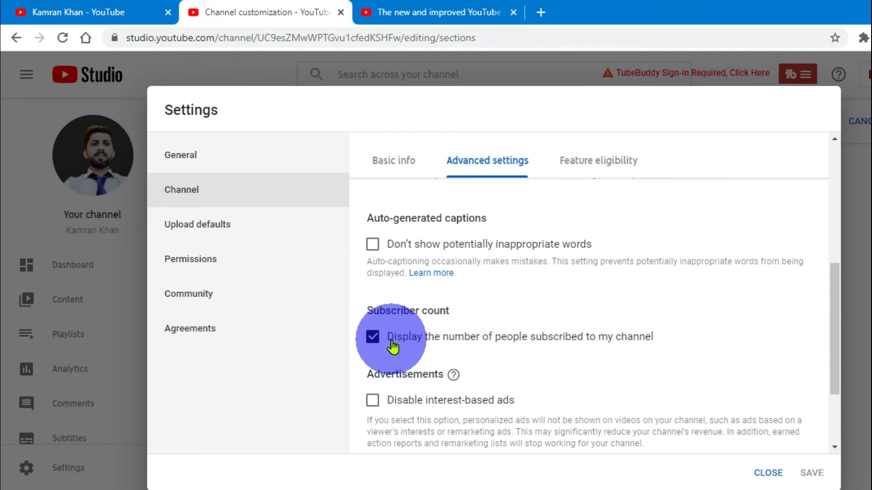
scroll(393, 347, down, 3)
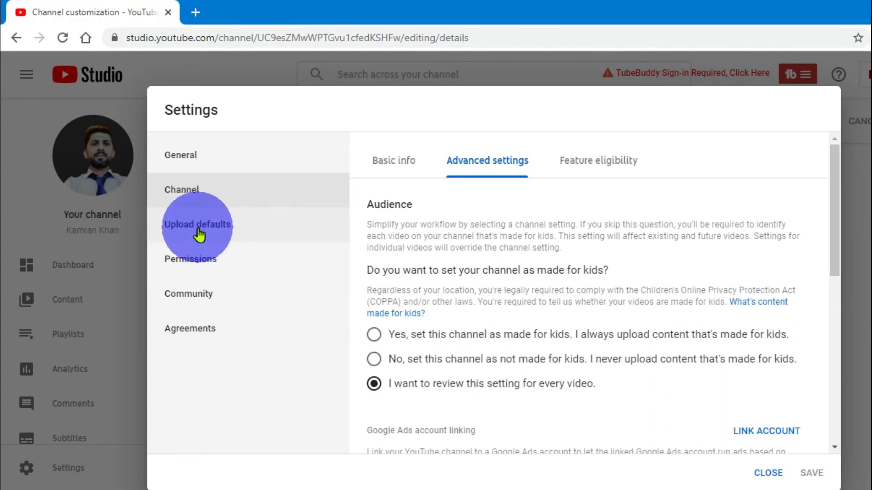
In the upload defaults, set the visibility to Public and add the channel owner's full name as a tag.
click(199, 233)
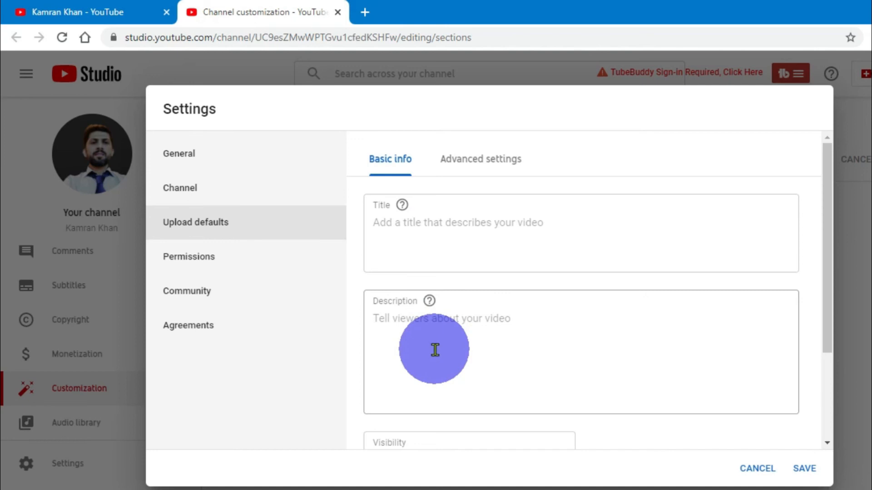
scroll(435, 350, down, 3)
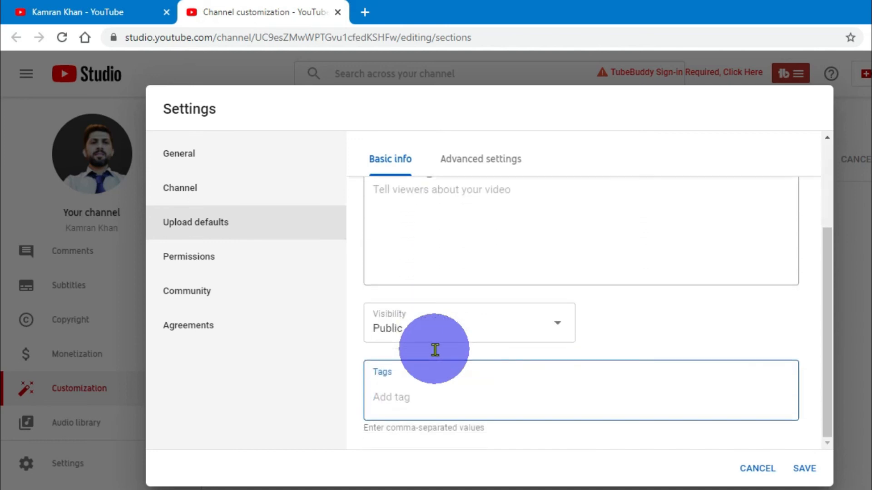
click(557, 327)
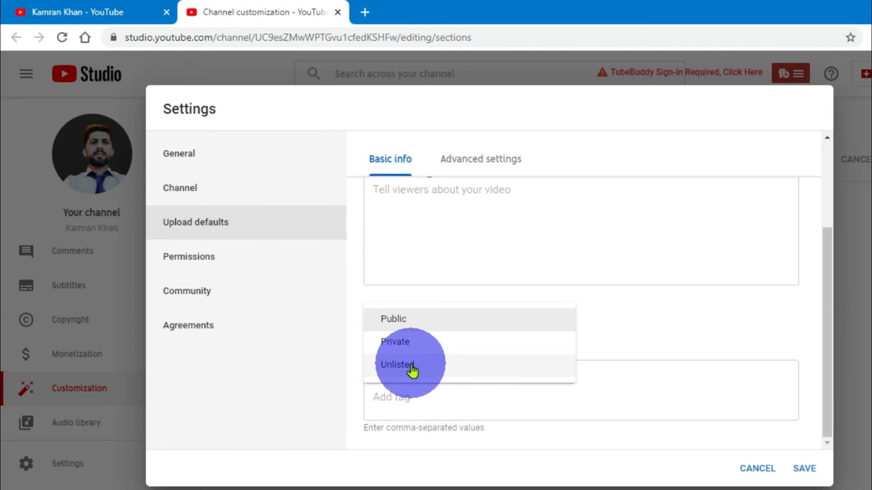
click(400, 320)
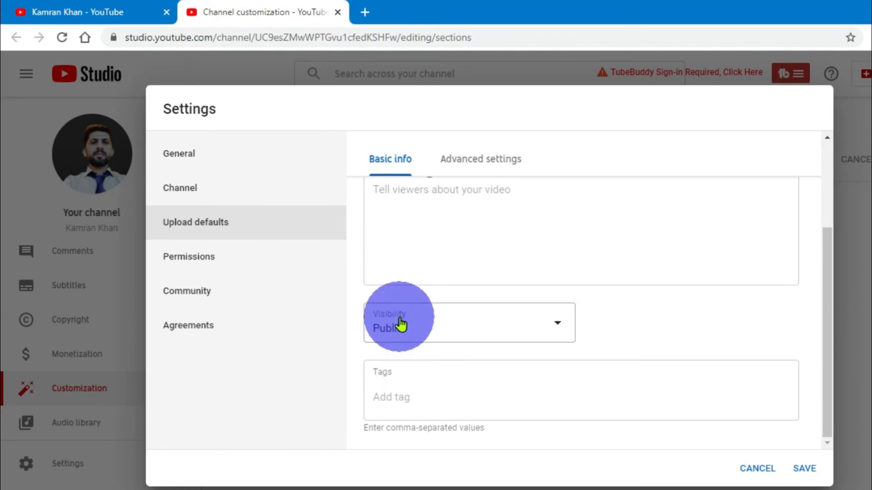
click(378, 397)
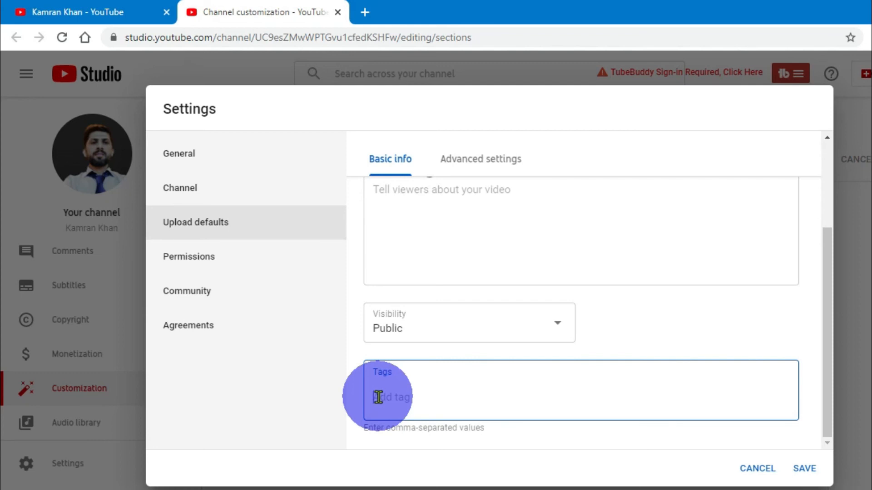
text(Kamran Khan)
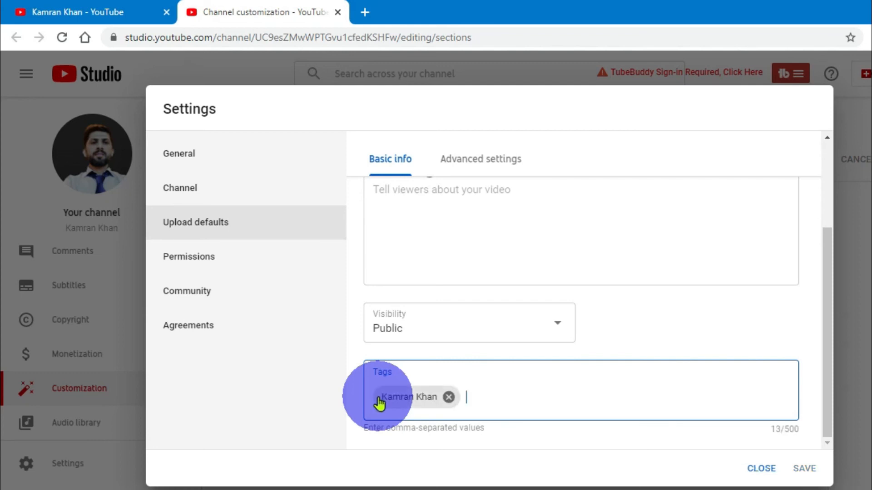
In the advanced upload defaults, set video language to Urdu and comment visibility to Allow all comments, and save the settings.
click(479, 165)
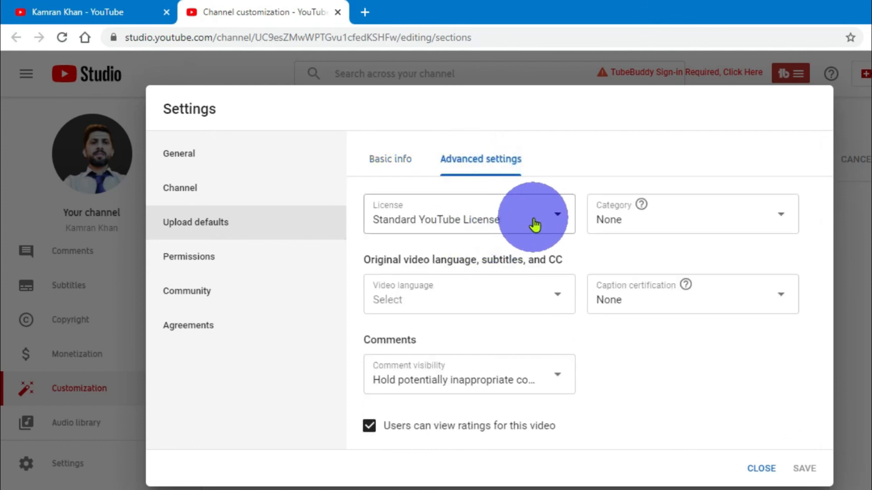
click(560, 301)
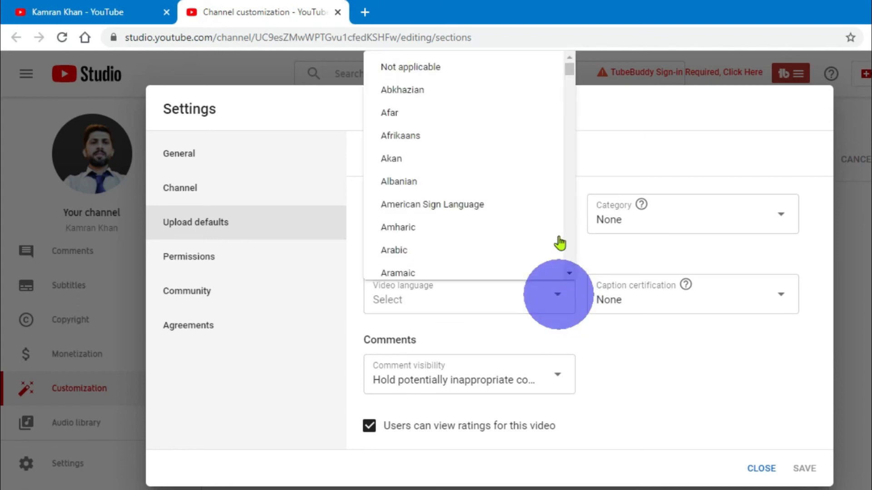
drag(570, 72, 570, 257)
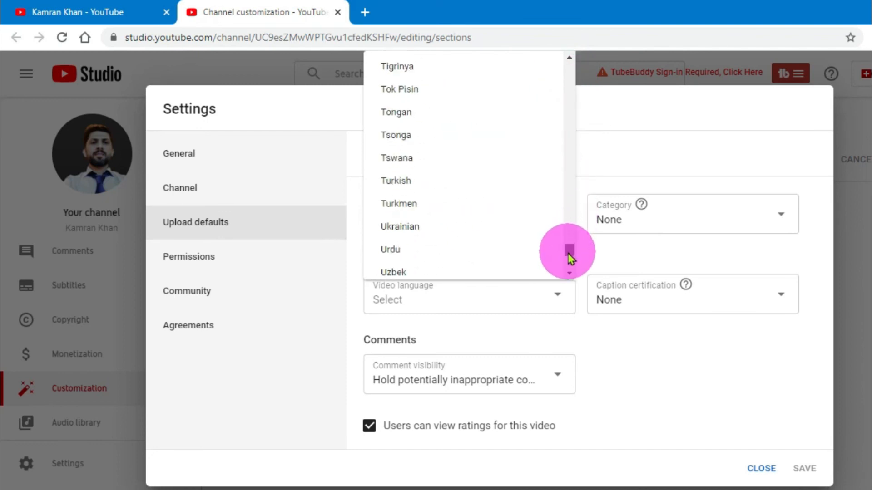
click(399, 251)
click(550, 369)
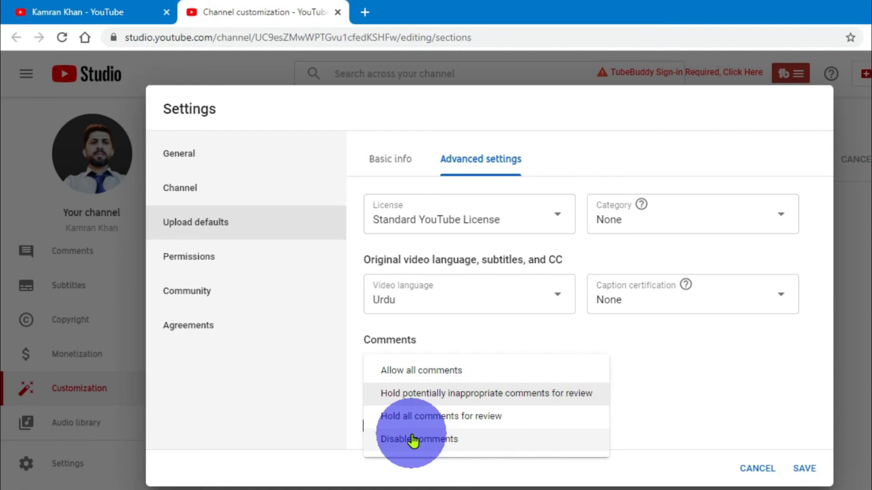
click(404, 371)
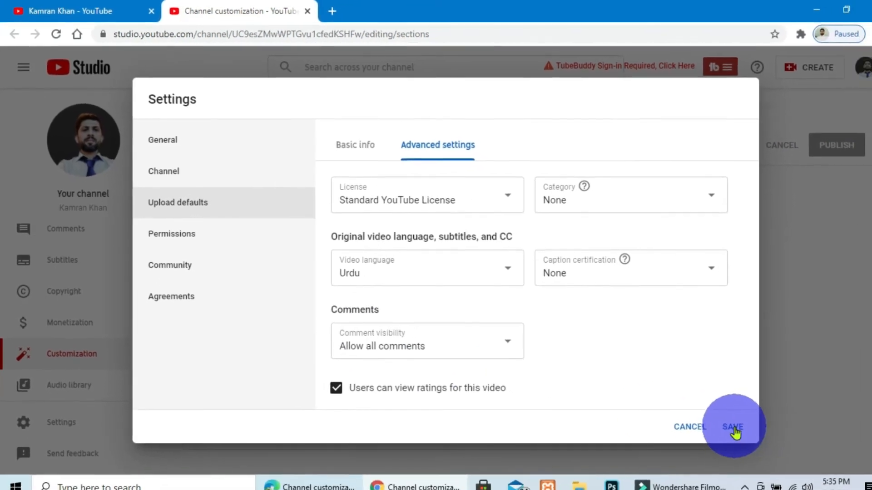
click(733, 429)
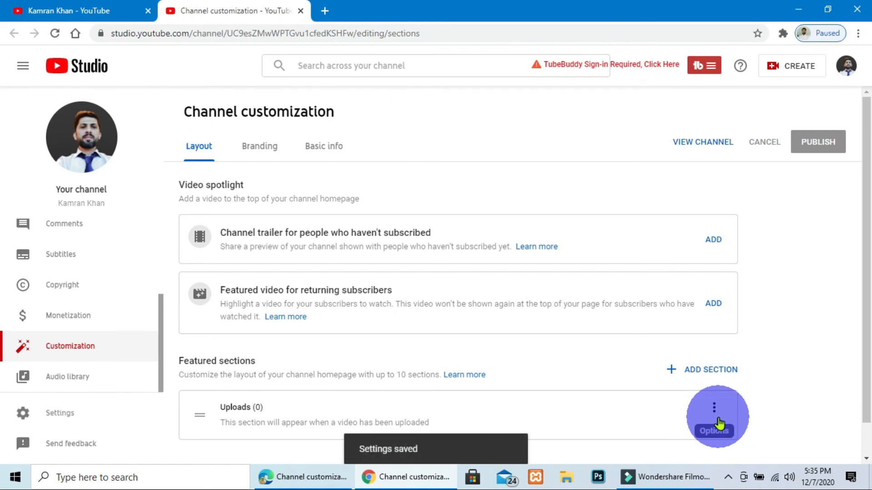
View the public channel page and bring up the options for creating new content.
click(703, 145)
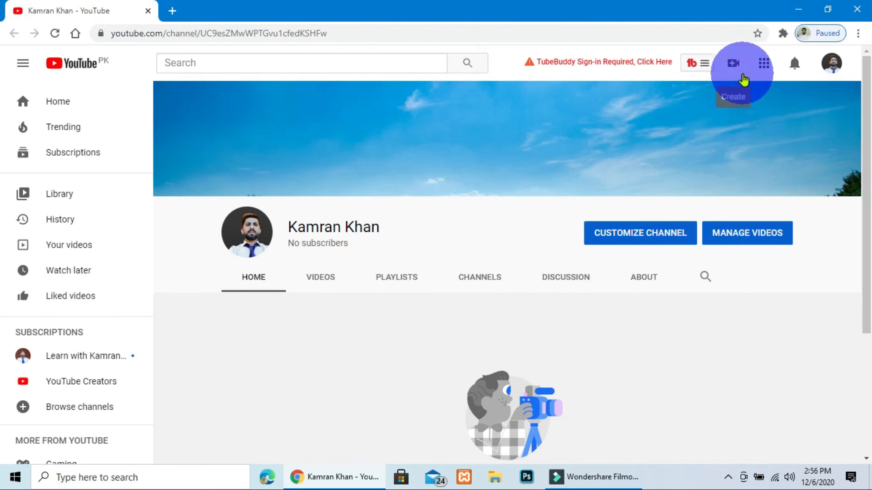
click(734, 65)
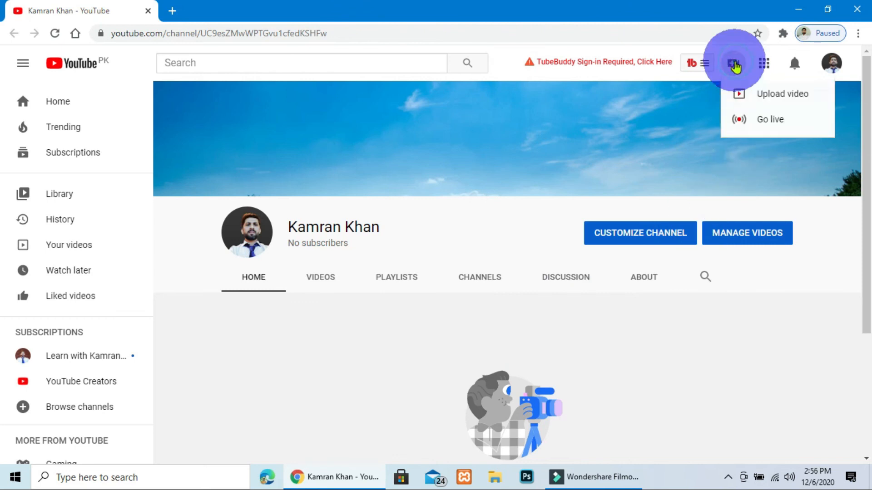